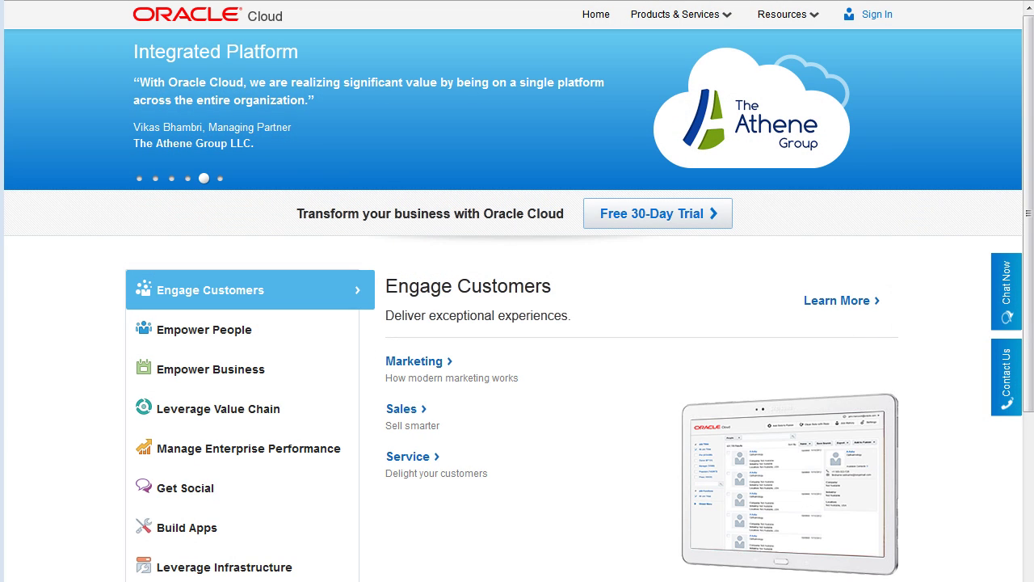
Step: Reach the My Account sign-in form and enter the account password
click(877, 12)
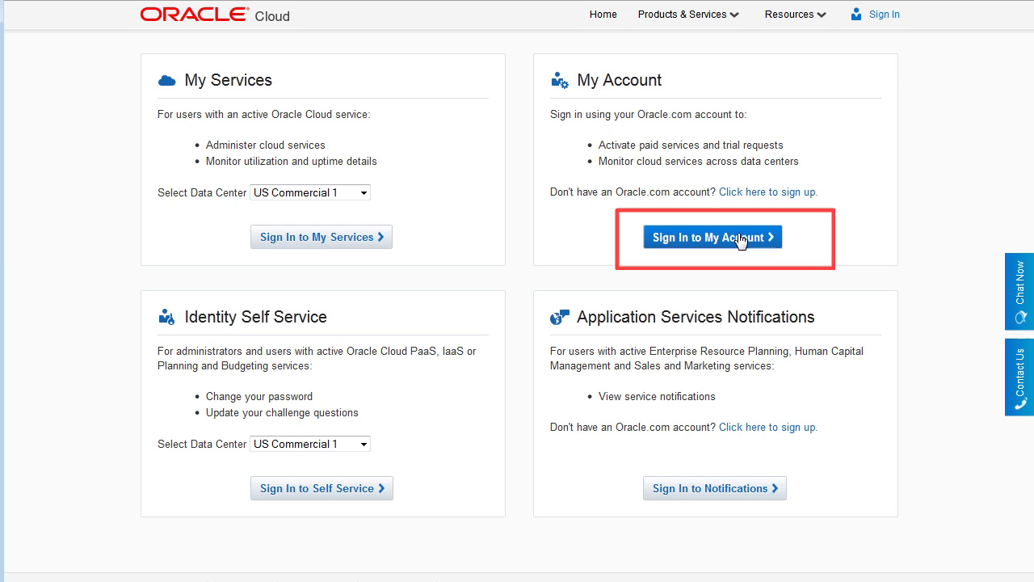
click(739, 239)
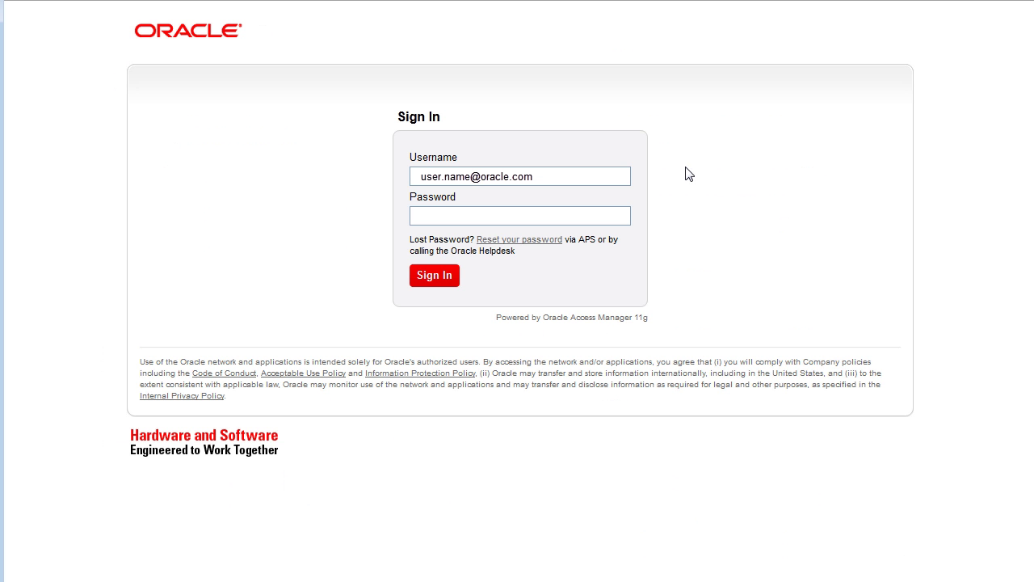
text(********)
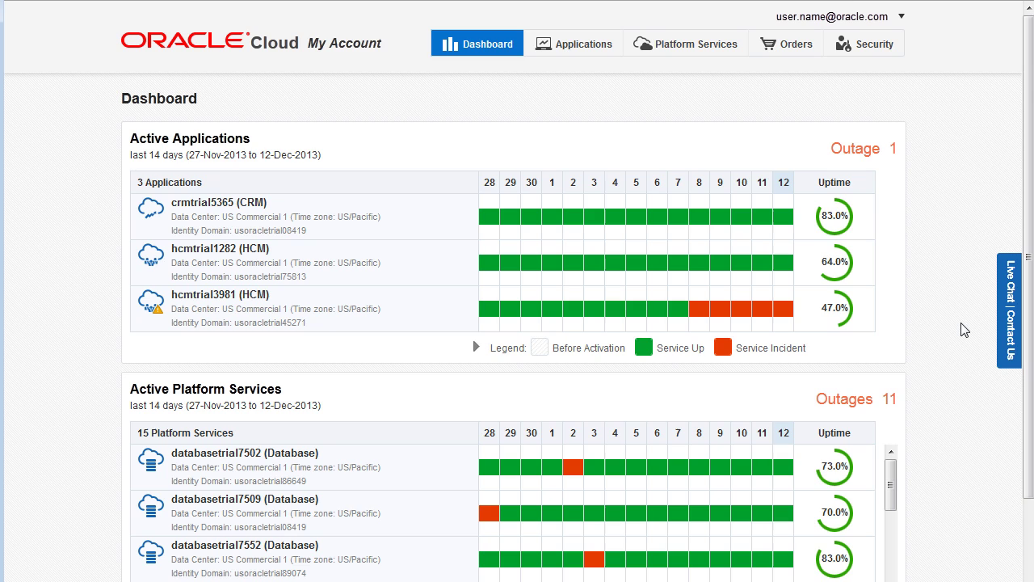
Step: Review the Dashboard's 14-day uptime for applications and platform services, scrolling to HCM incidents
mouse_move(677, 316)
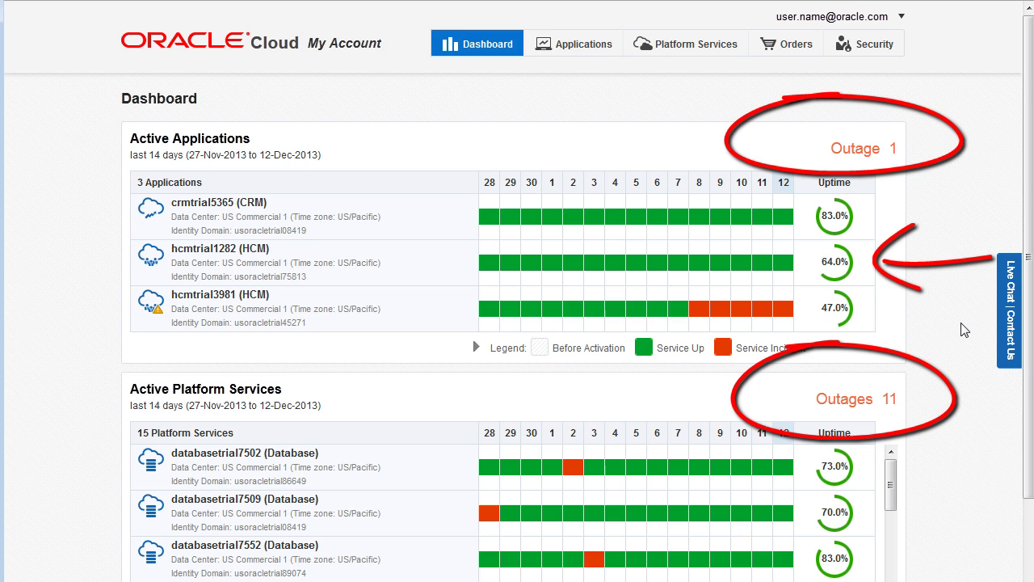
scroll(686, 388, down, 1)
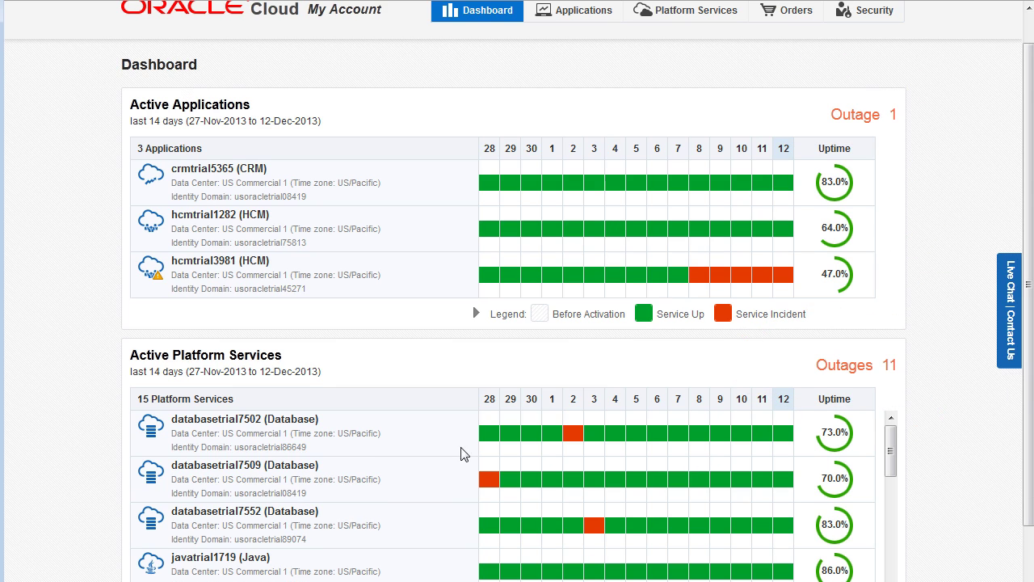
Step: Open databasetrial7502 details and view its November, then December 2013 status calendar
click(248, 420)
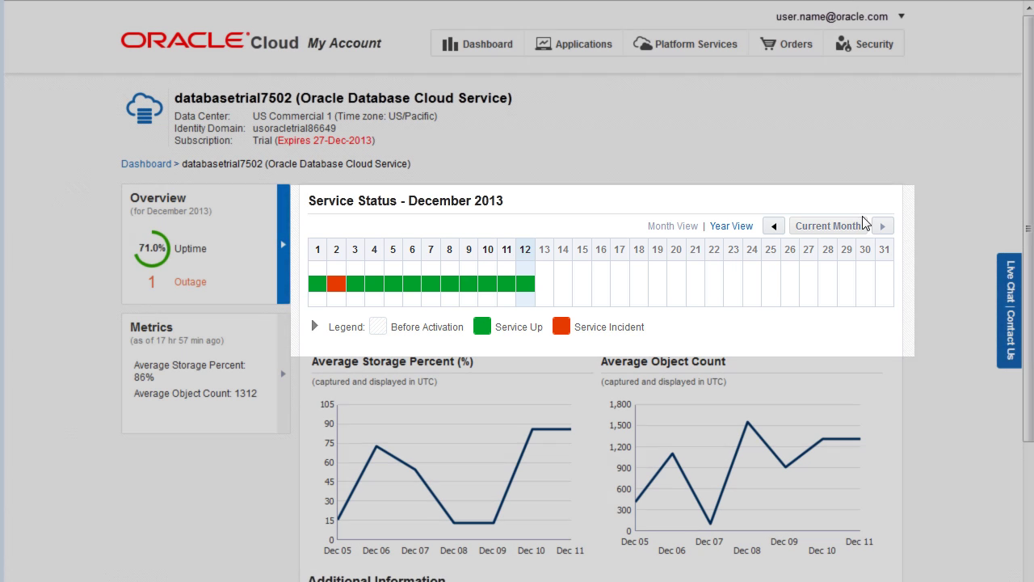
click(774, 227)
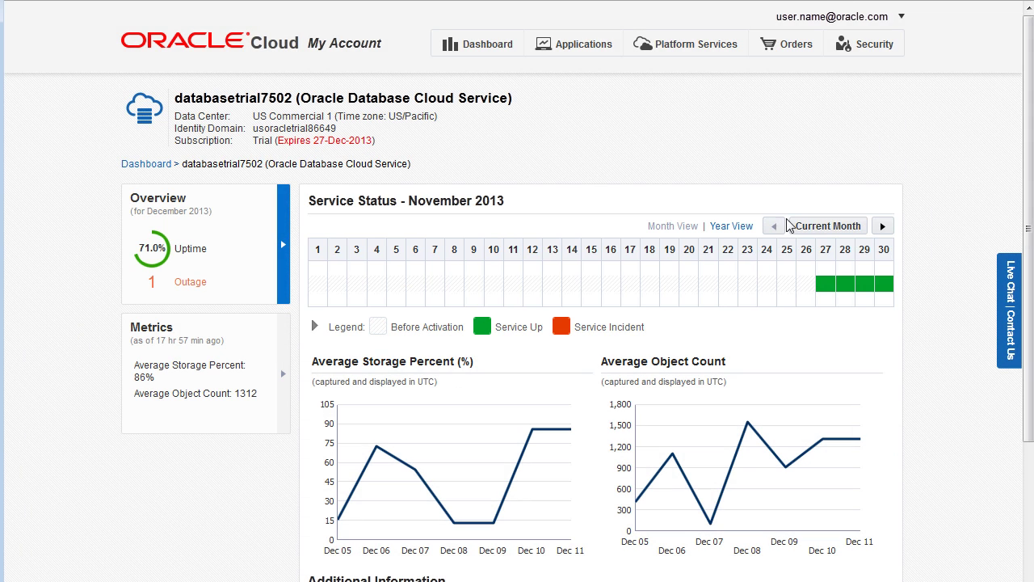
click(882, 226)
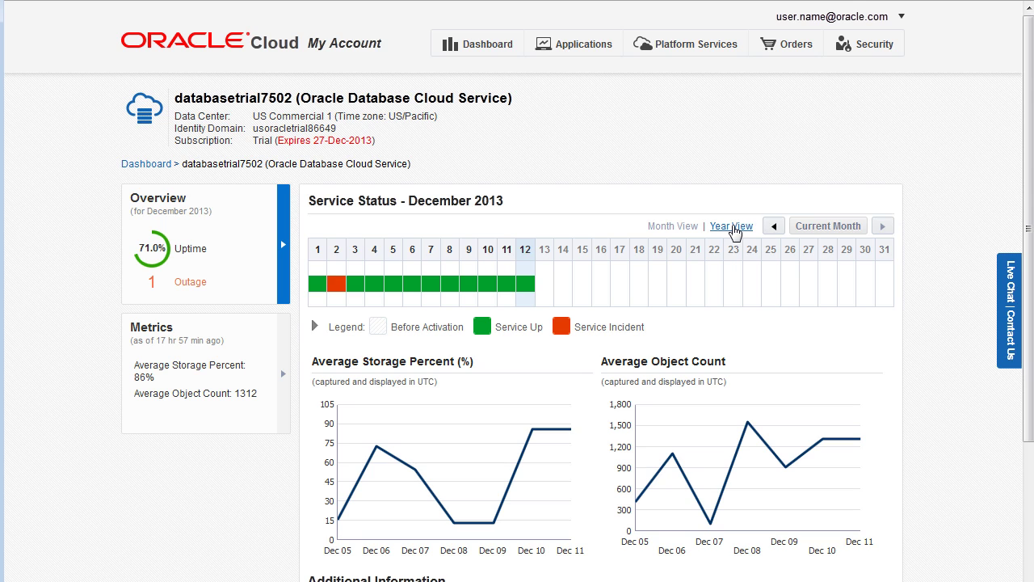
Step: Check the yearly uptime percentages, return to Month View, and scroll to Additional Information
click(732, 228)
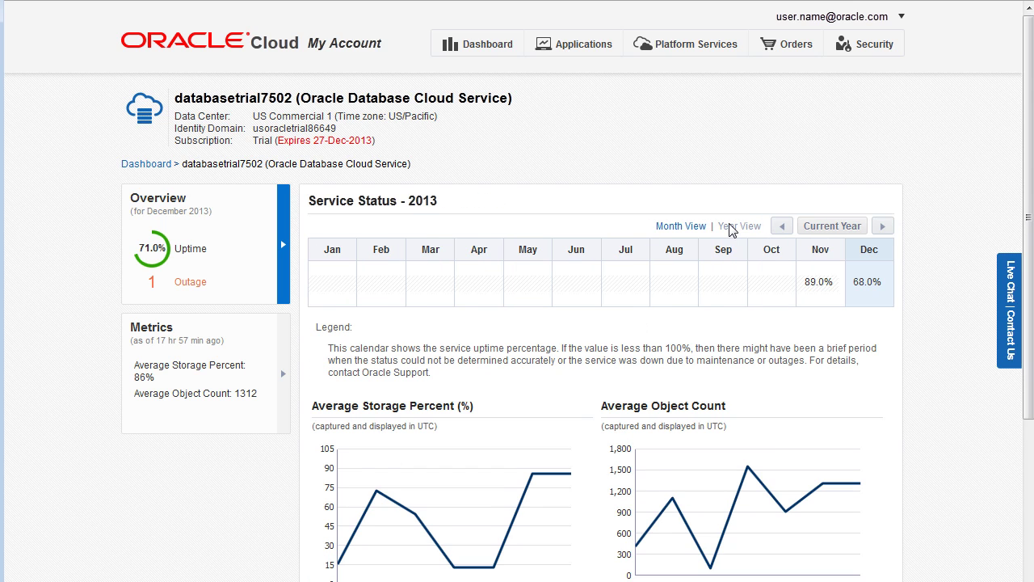
click(680, 225)
scroll(1031, 311, down, 2)
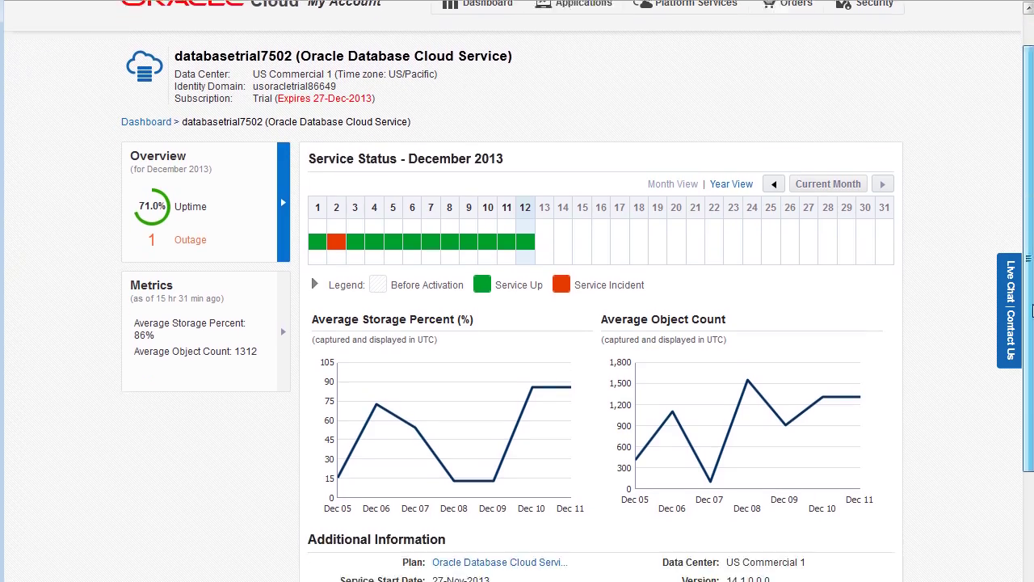
scroll(1031, 311, down, 4)
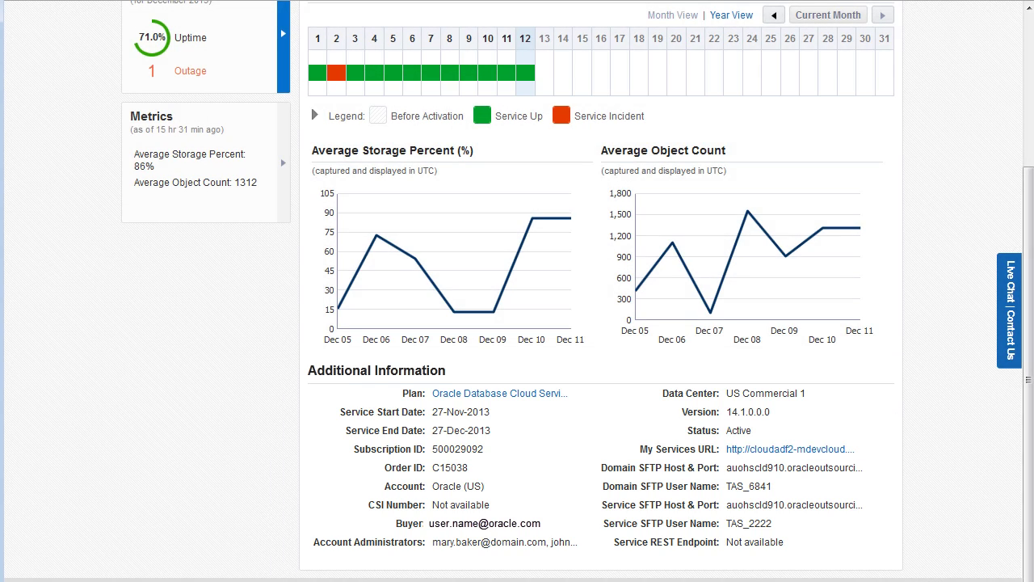
scroll(899, 413, up, 3)
Step: Expand the Metrics panel to show databasetrial7502's daily storage and object Historical Usage
click(186, 349)
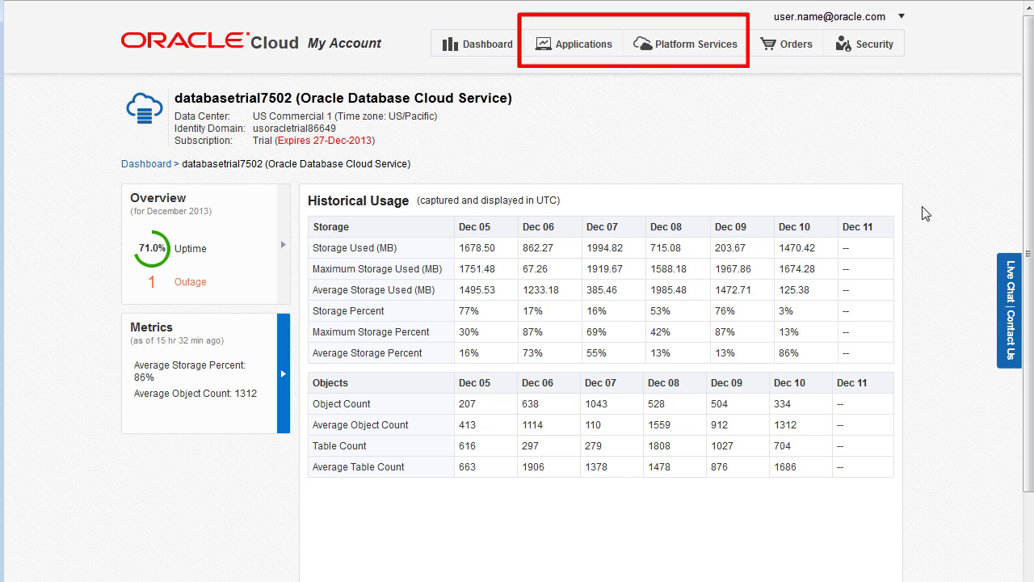
Step: Switch to the Applications page listing crm, crmtrial0135 and other CRM subscriptions
click(572, 48)
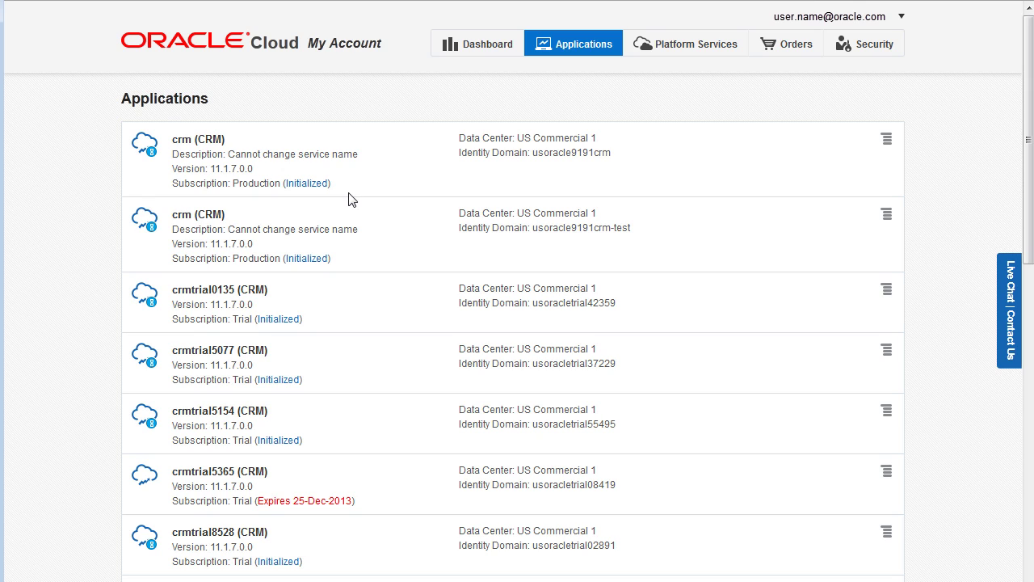
Step: On Platform Services, submit databasetrial4514 for activation and open databasetrial7502's row actions
click(686, 49)
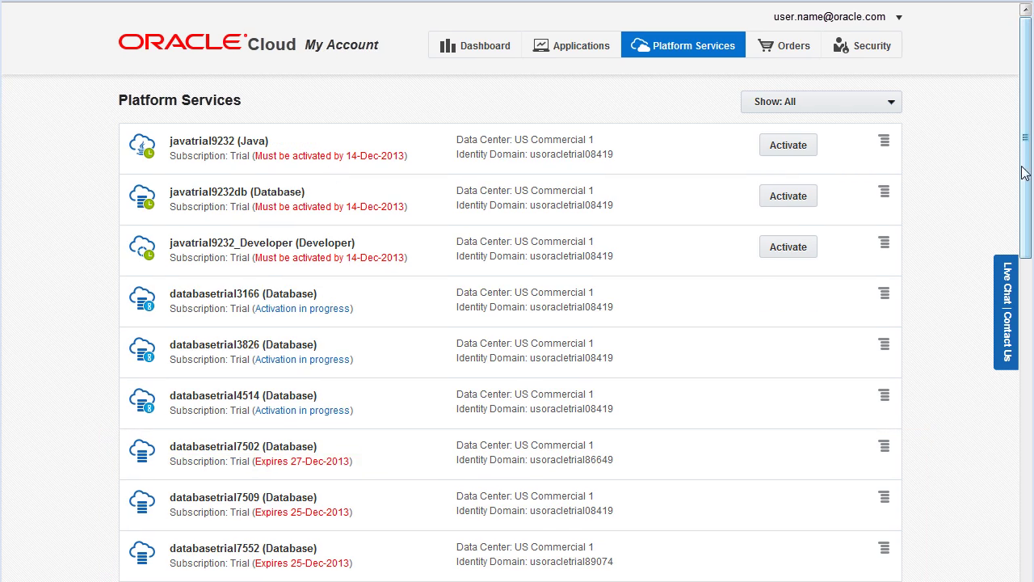
drag(1027, 174, 1025, 517)
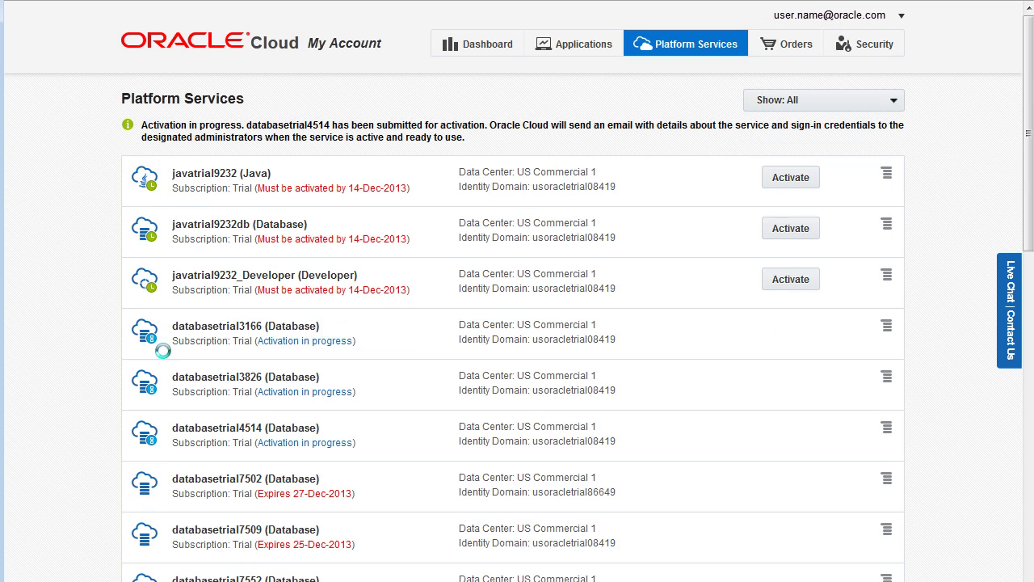
mouse_move(154, 343)
mouse_move(153, 294)
click(887, 482)
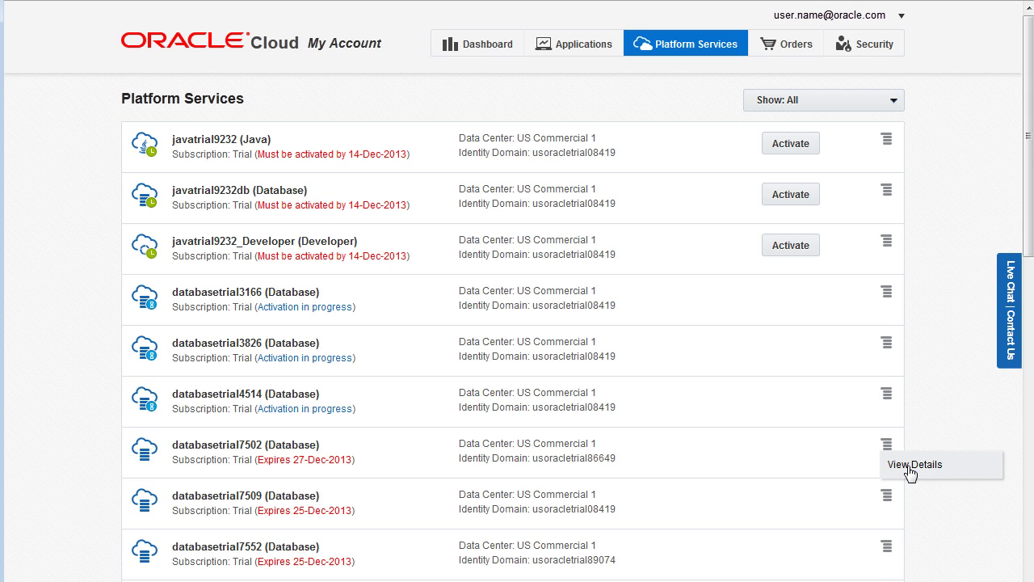
Step: Filter the Platform Services list to show only Database services
click(896, 101)
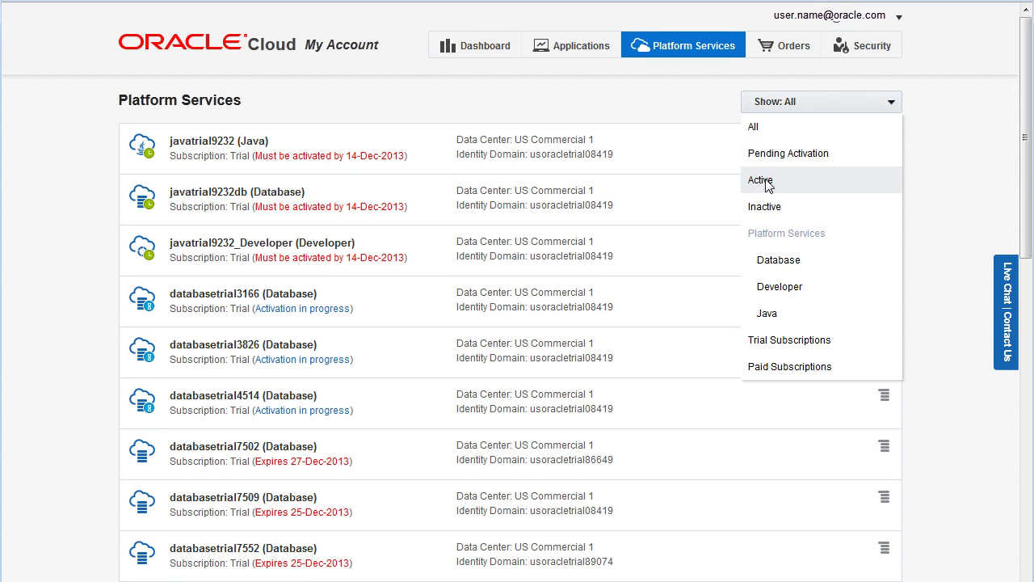
click(769, 182)
click(894, 103)
click(781, 260)
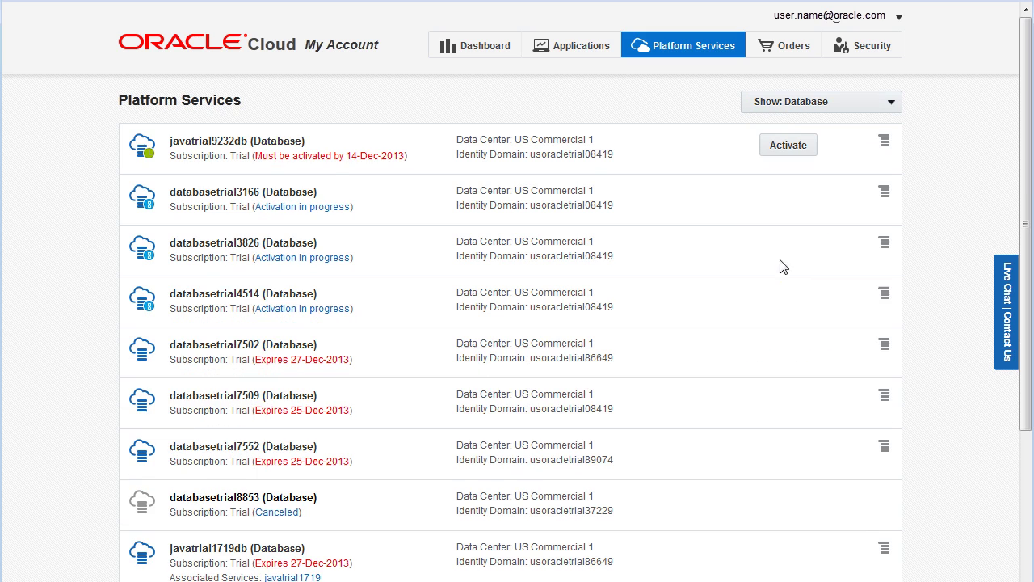
Step: Open Orders, view its status filter options, and scroll through the APEX, HCM, ERP and CRM orders
click(785, 51)
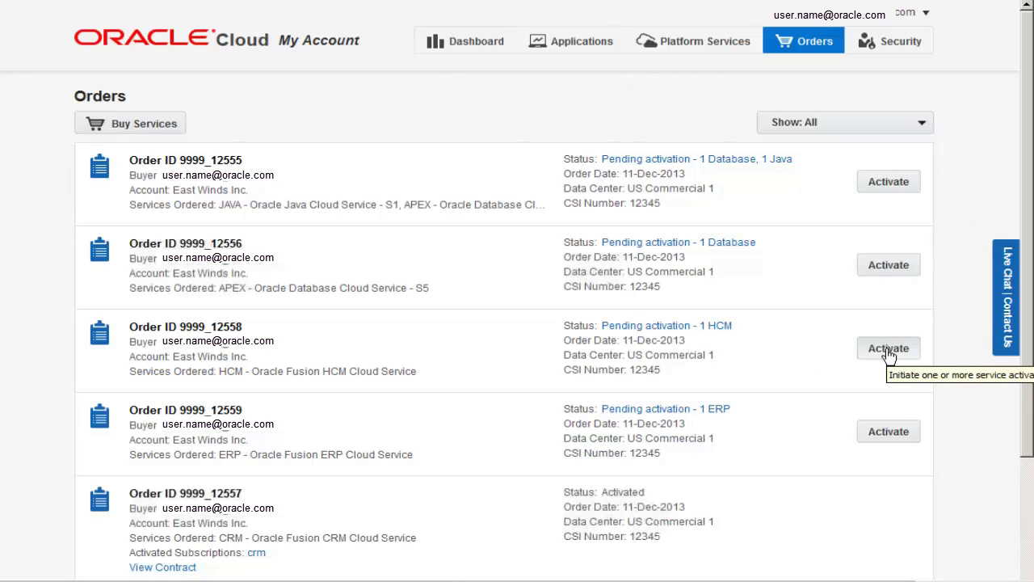
click(922, 132)
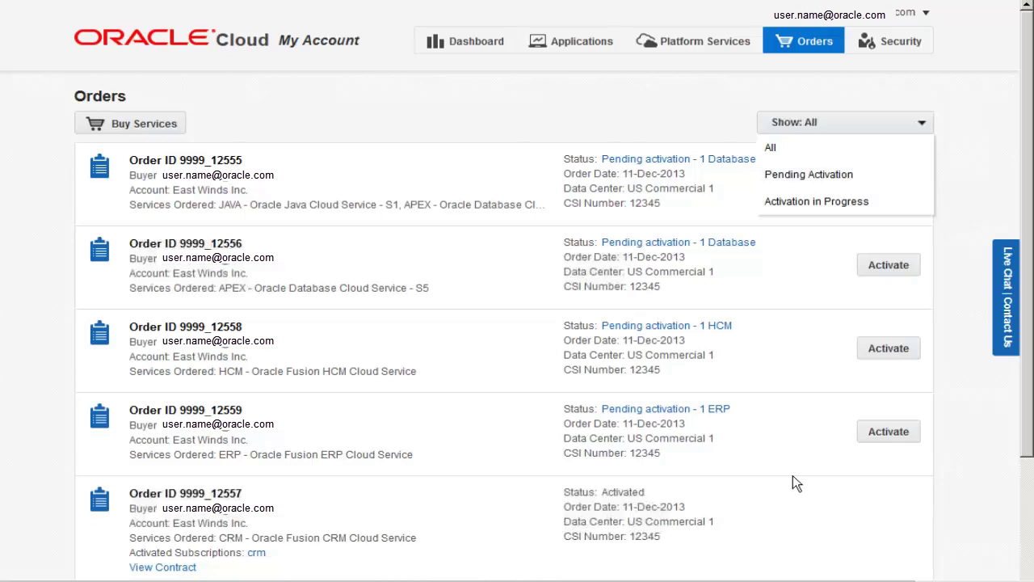
scroll(793, 475, down, 3)
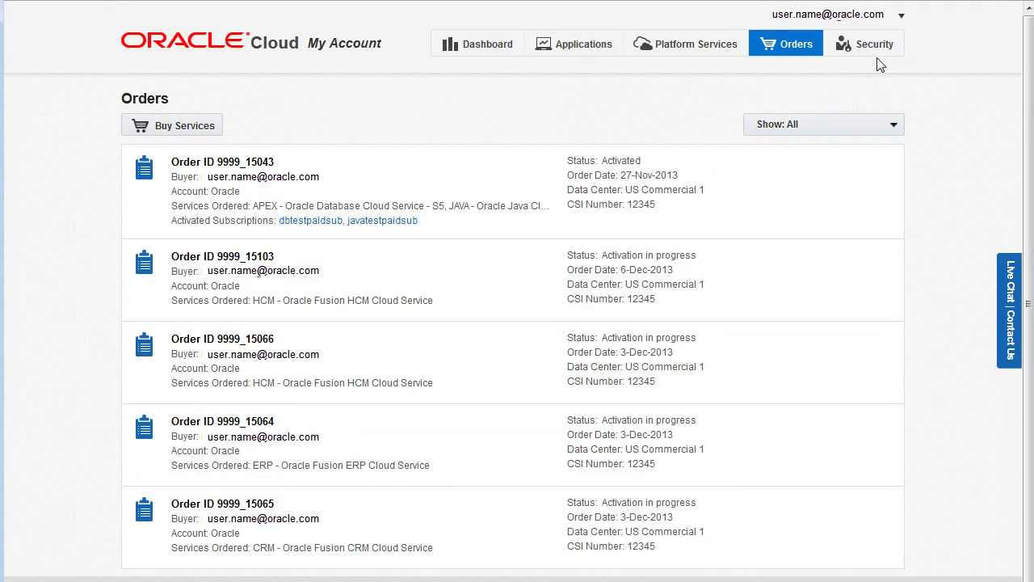
Step: On Security, start adding an administrator, view assignable services, cancel, then open the first row's actions
click(864, 43)
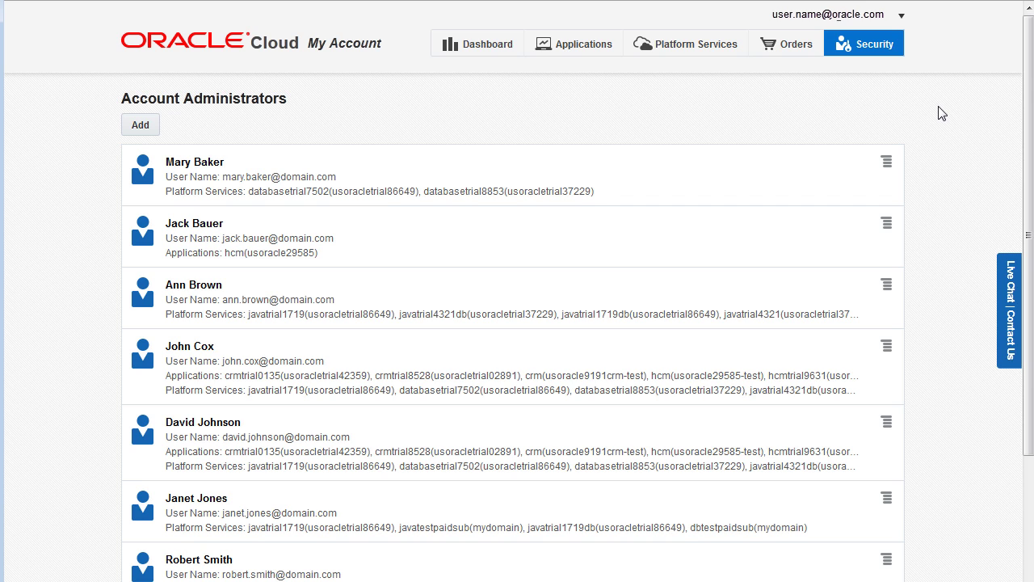
click(139, 125)
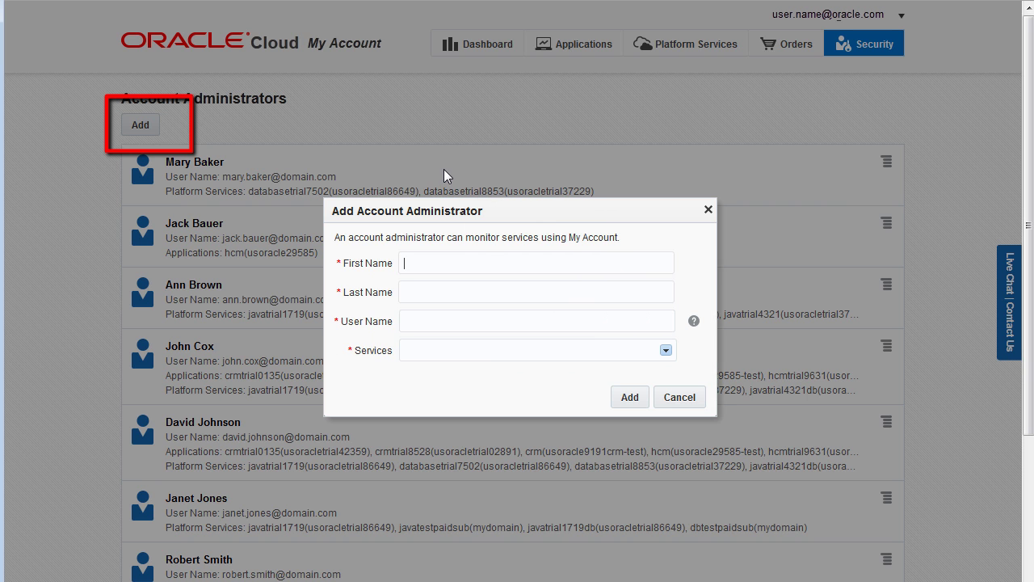
click(668, 353)
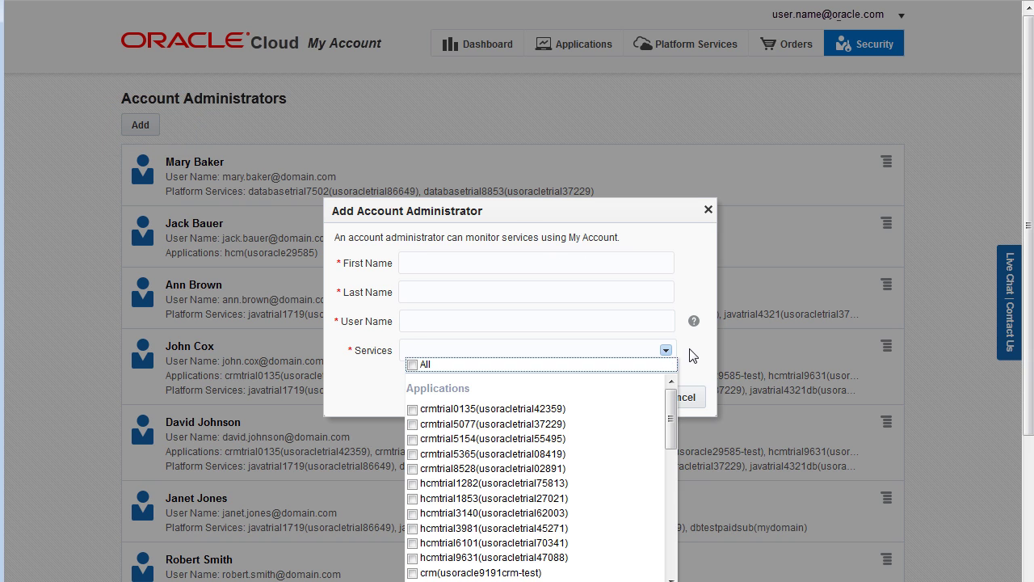
click(683, 397)
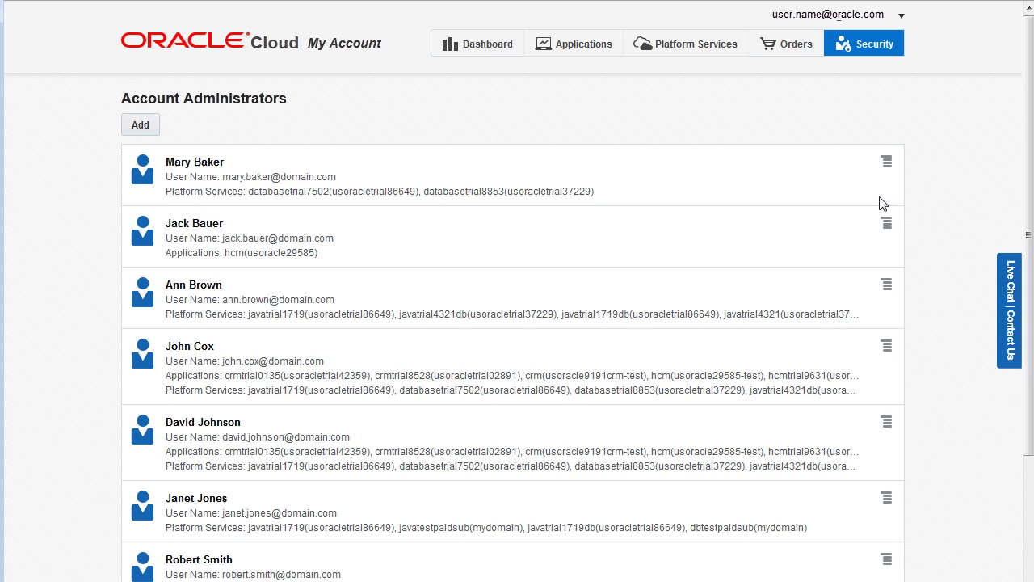
click(886, 162)
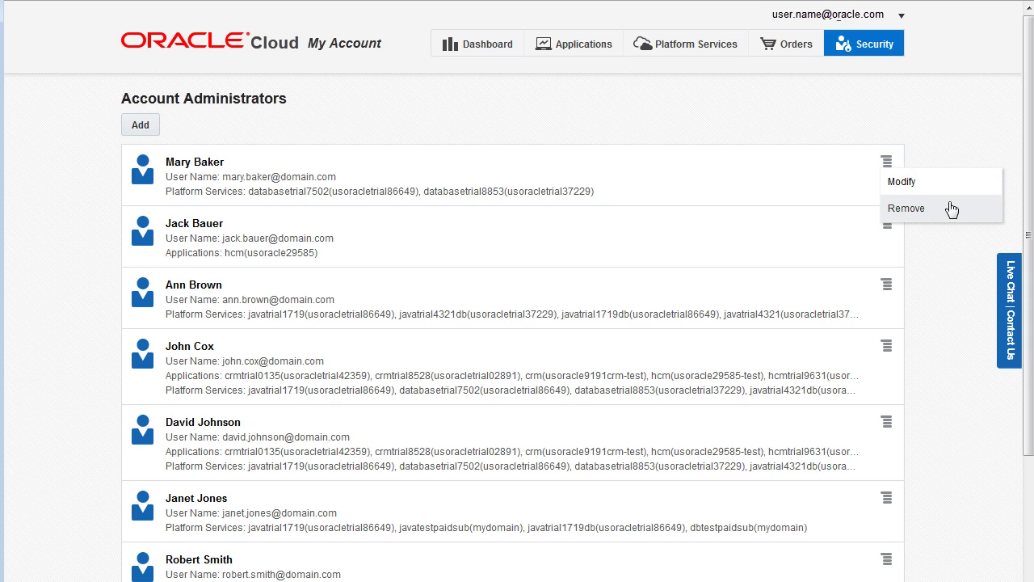
click(949, 117)
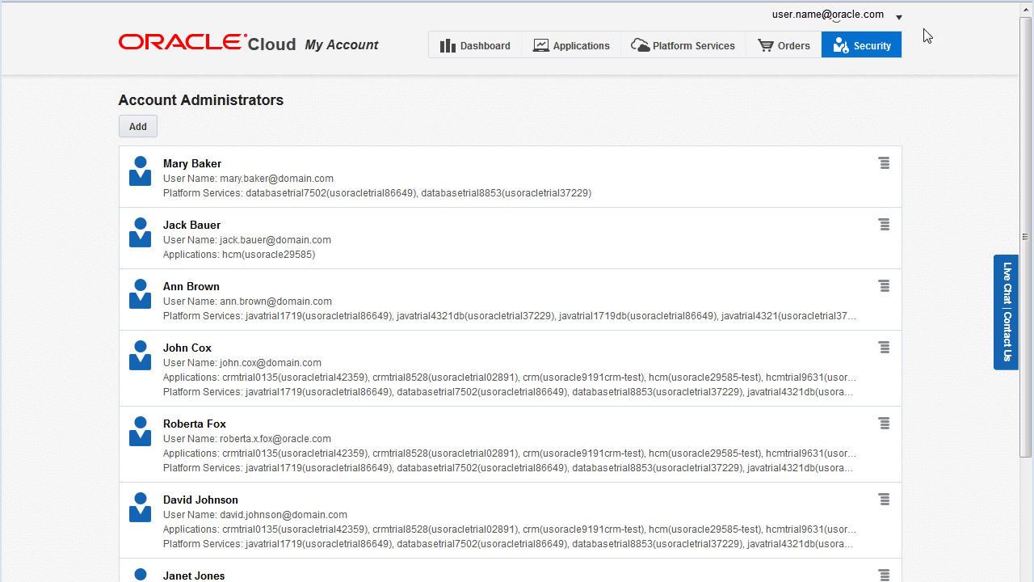
click(900, 18)
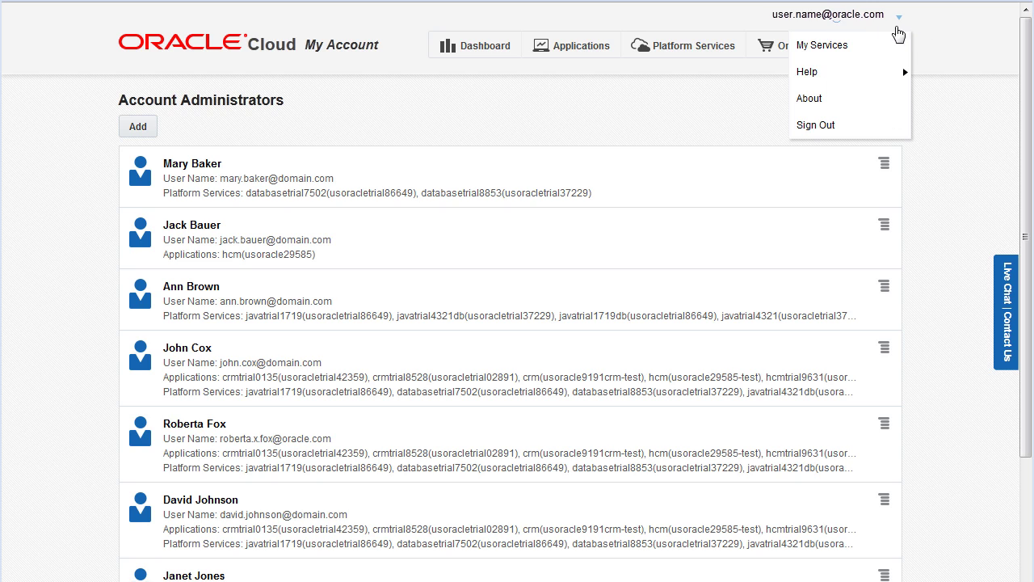
mouse_move(883, 76)
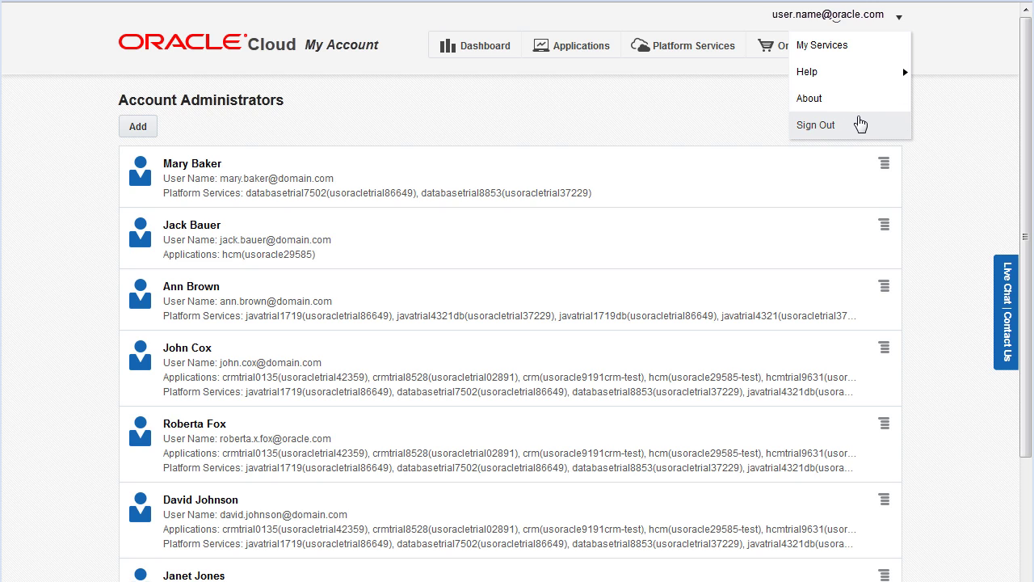
click(961, 57)
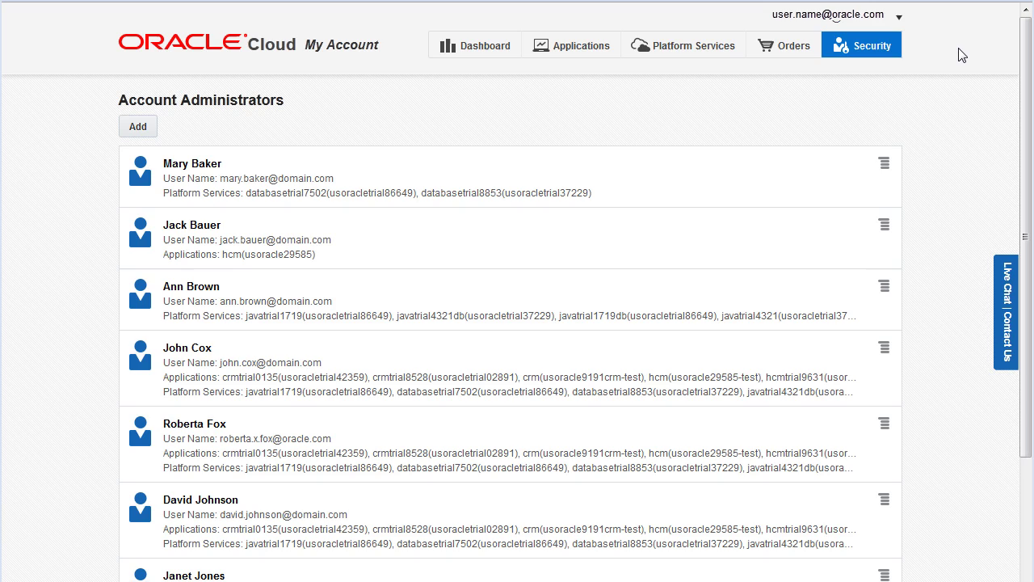